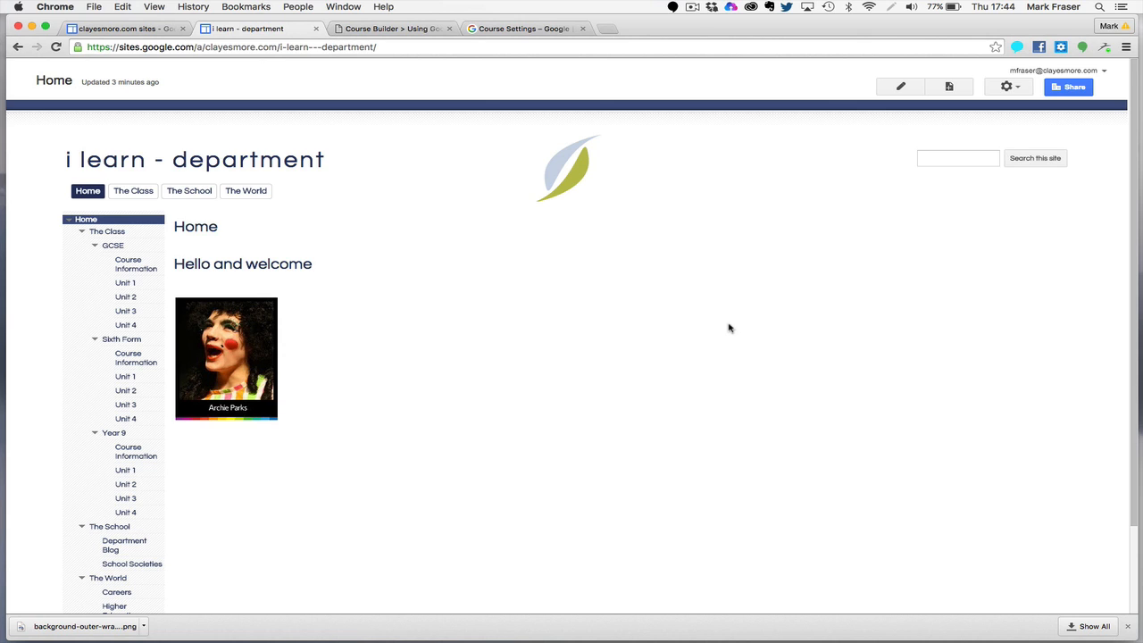
# Open the Themes, Colors, and Fonts settings in the site's management pages.
pyautogui.click(1018, 87)
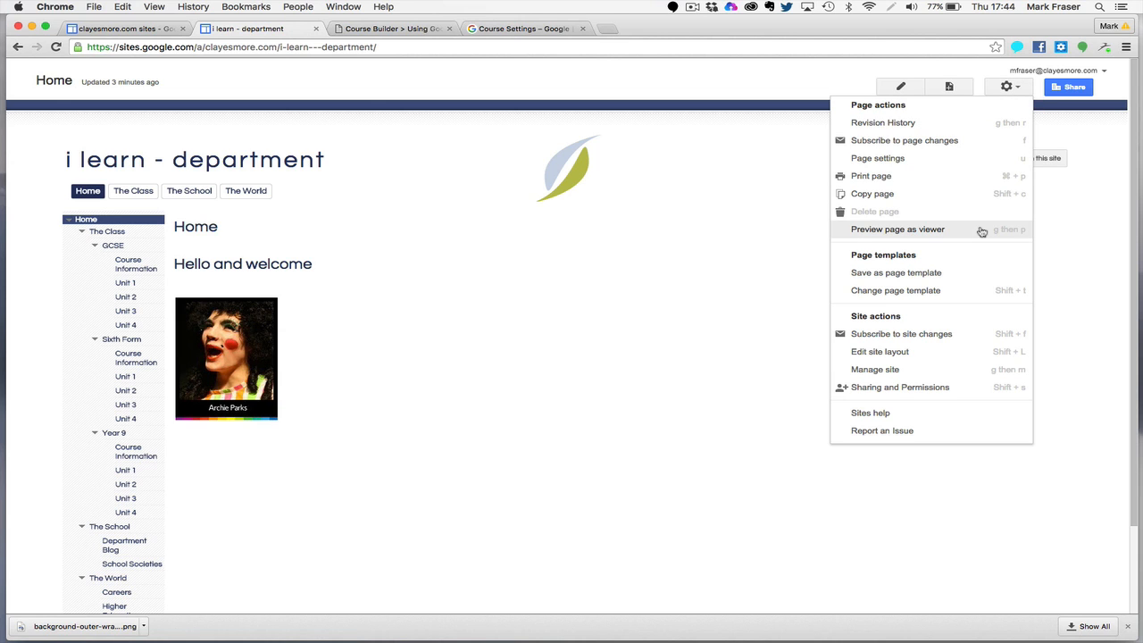
pyautogui.click(945, 373)
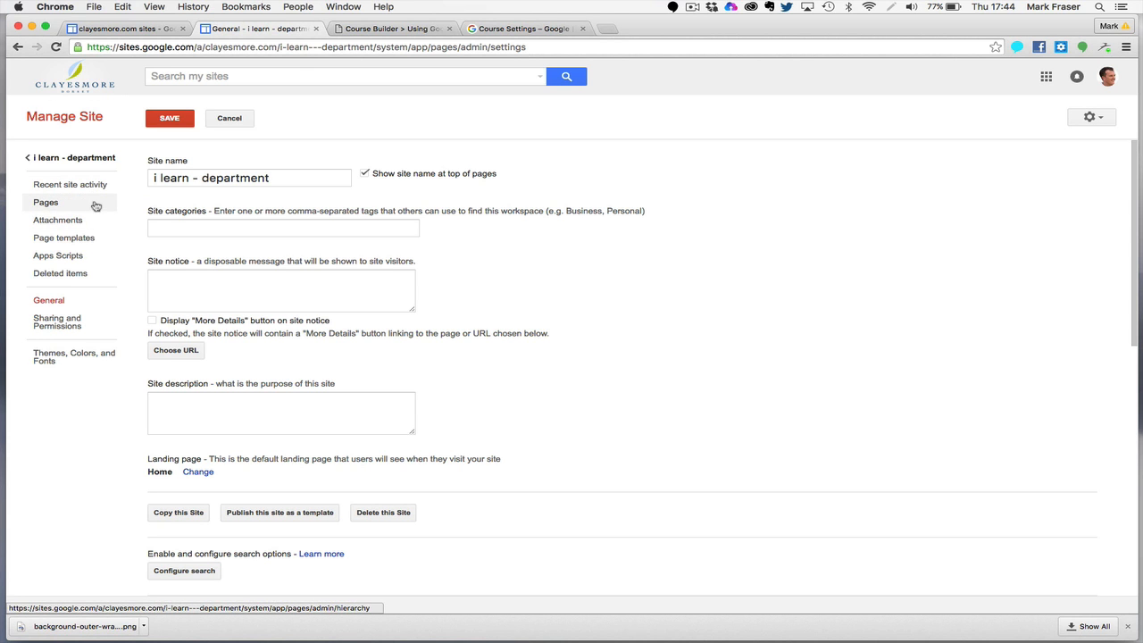
pyautogui.click(67, 360)
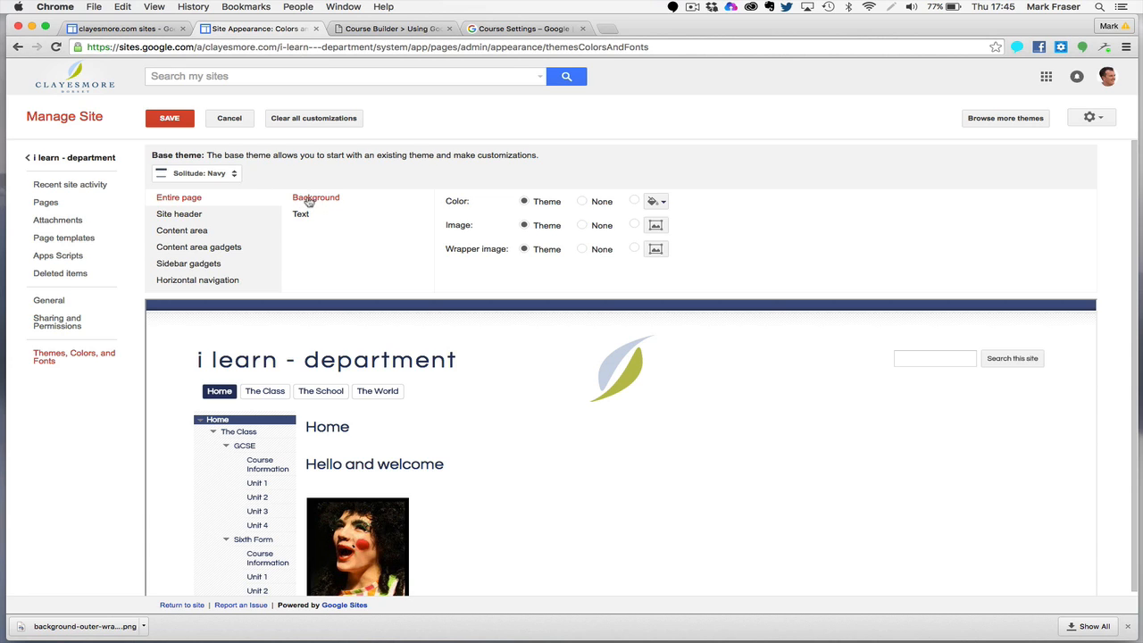
# Try a red background color on the entire page and return the color to Theme.
pyautogui.click(634, 201)
pyautogui.click(661, 204)
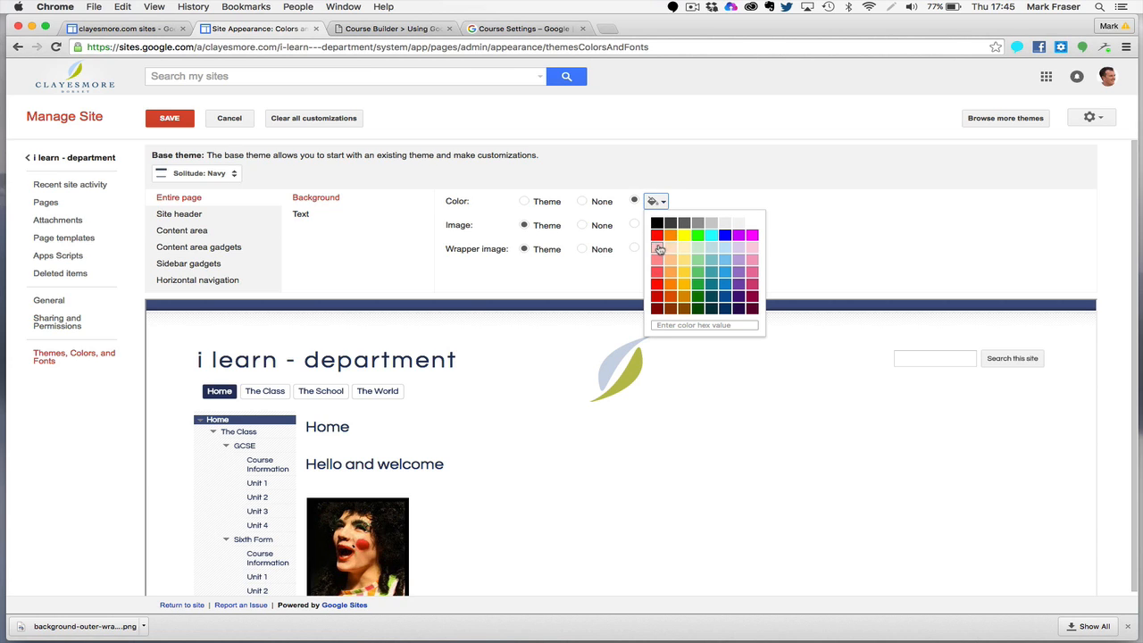
pyautogui.click(658, 237)
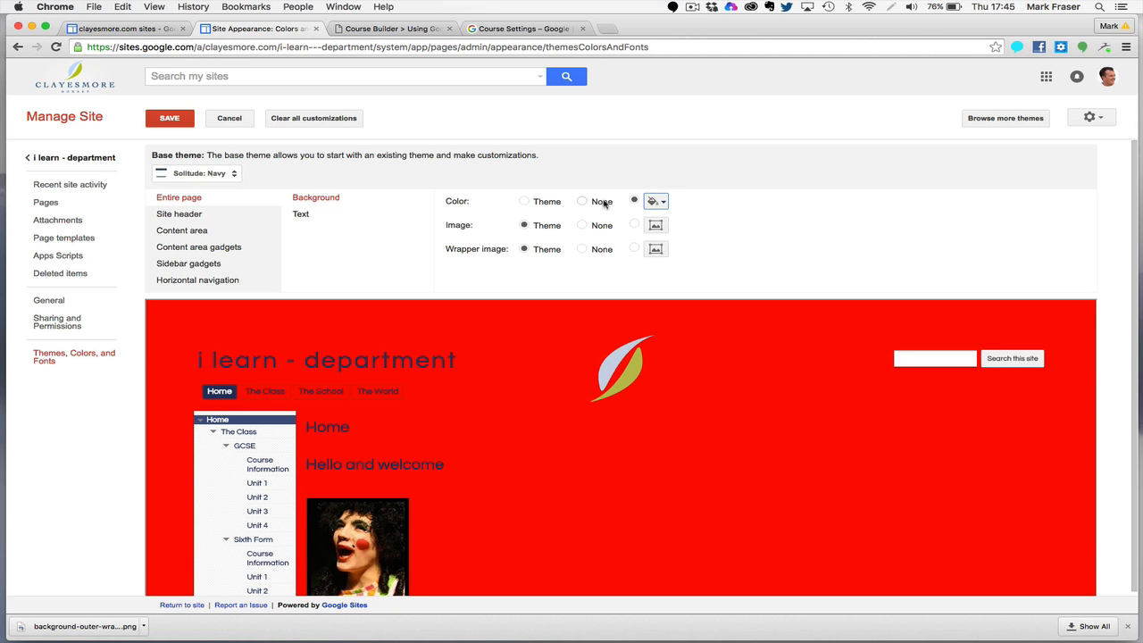
pyautogui.click(525, 202)
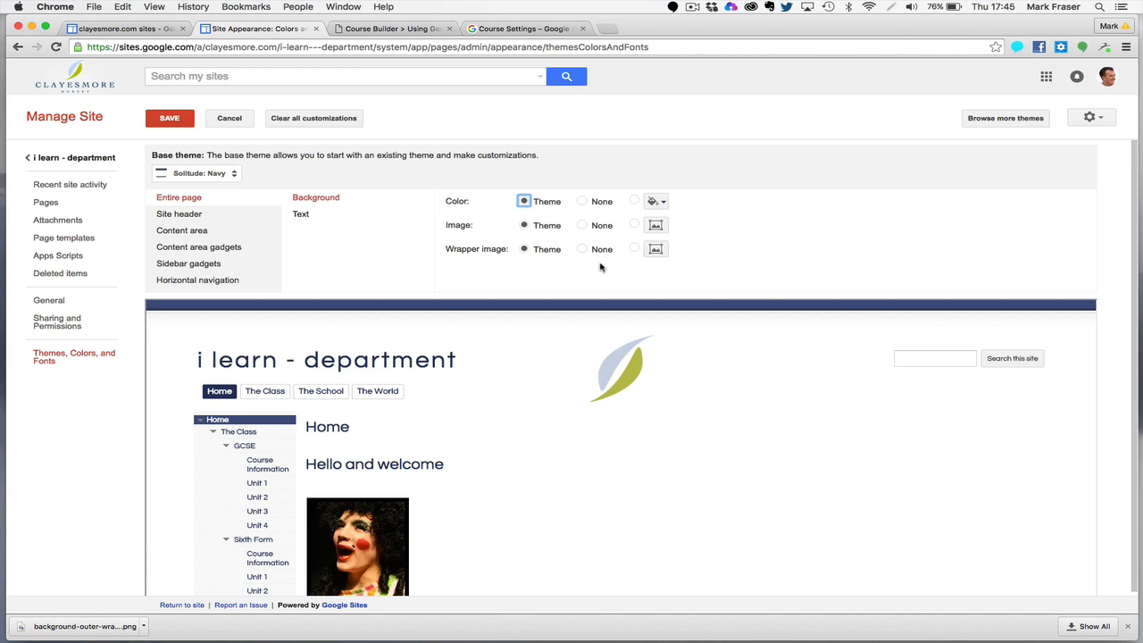
# Set a custom background image for the entire page using the background-outer-wrapper PNG file from the Desktop.
pyautogui.click(635, 226)
pyautogui.click(656, 226)
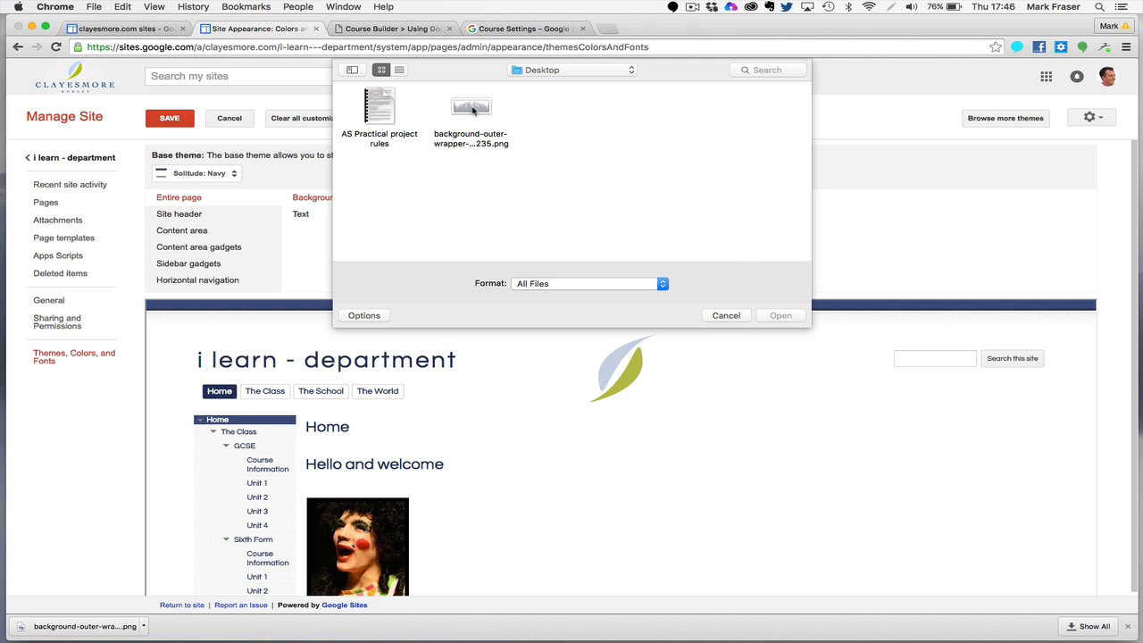
pyautogui.click(474, 109)
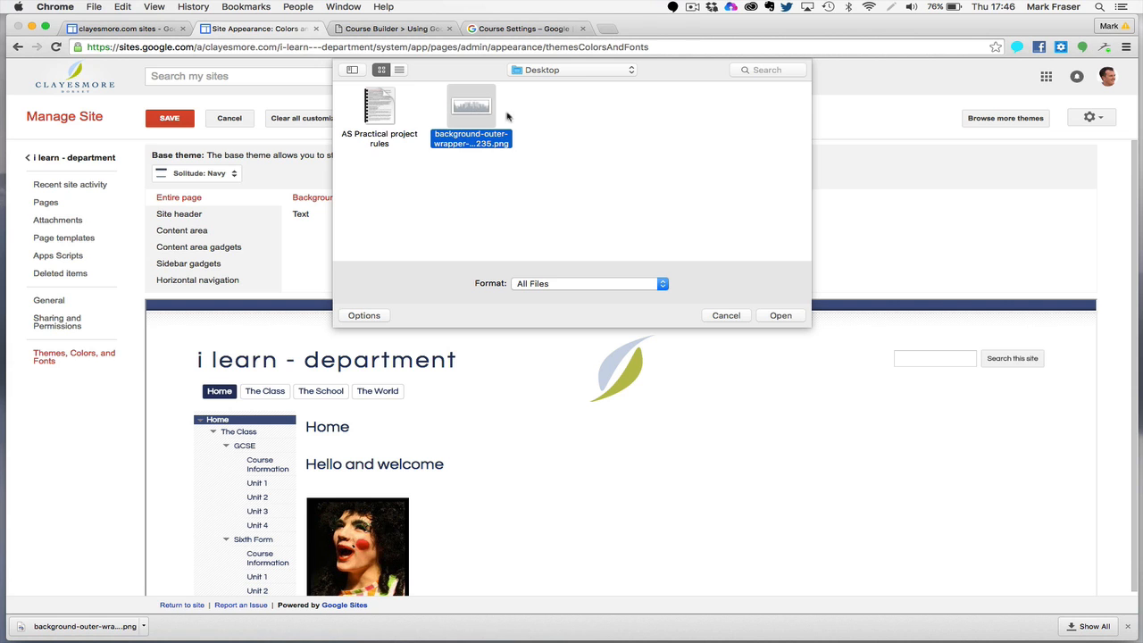
pyautogui.click(781, 316)
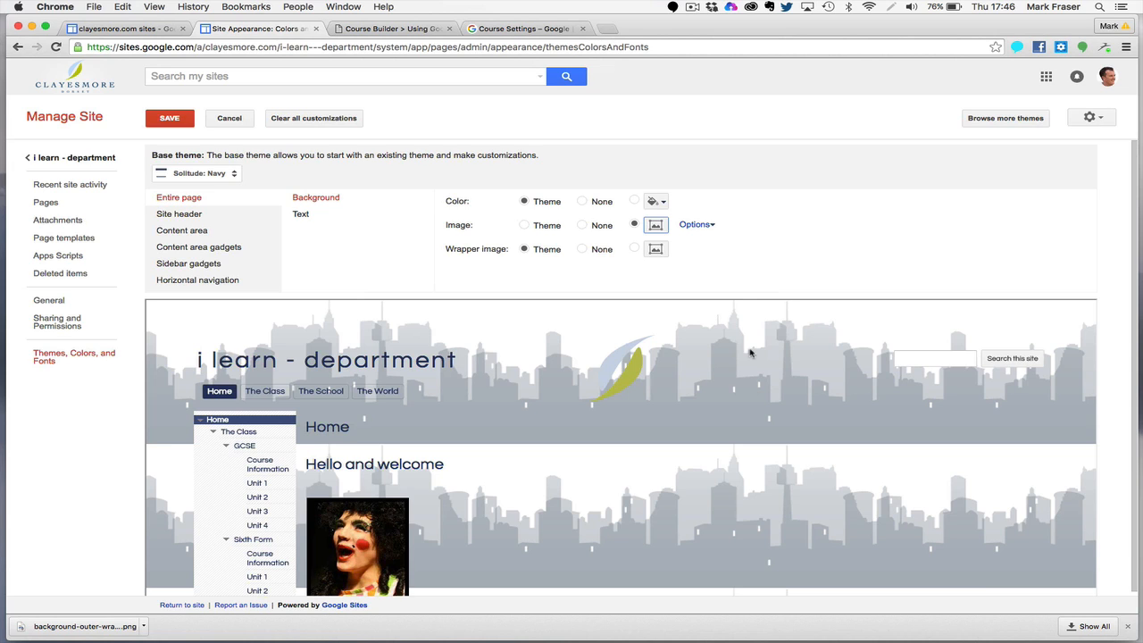
# Set the background image's Repeat option to none.
pyautogui.click(696, 225)
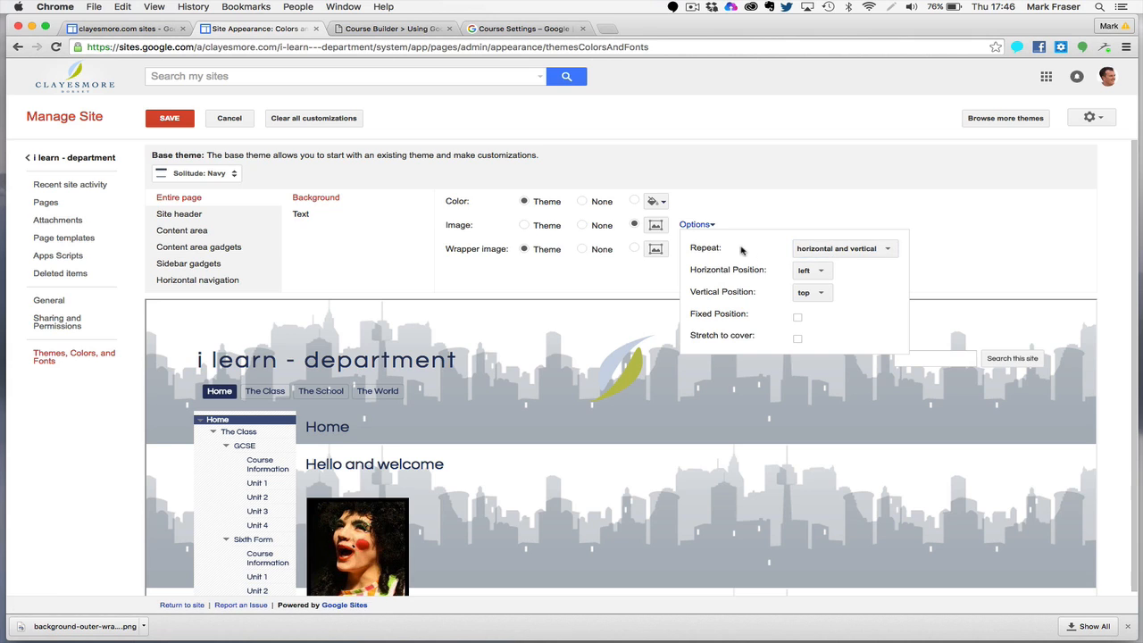
pyautogui.click(889, 251)
pyautogui.click(852, 268)
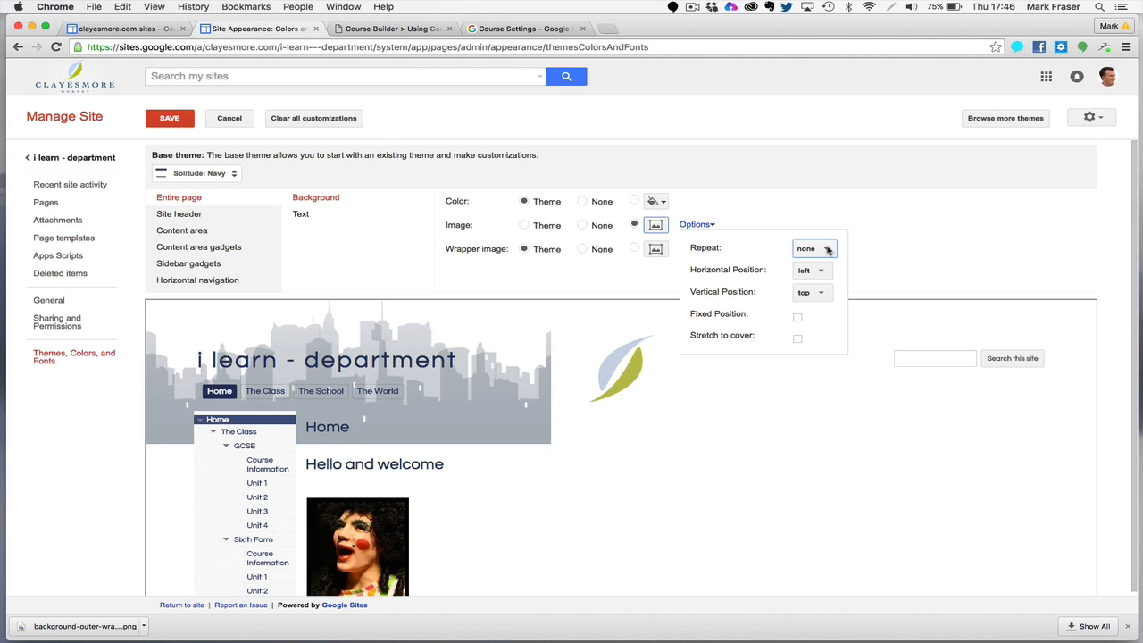
# Try horizontal repeat for the background image and return the repeat setting to none.
pyautogui.click(828, 251)
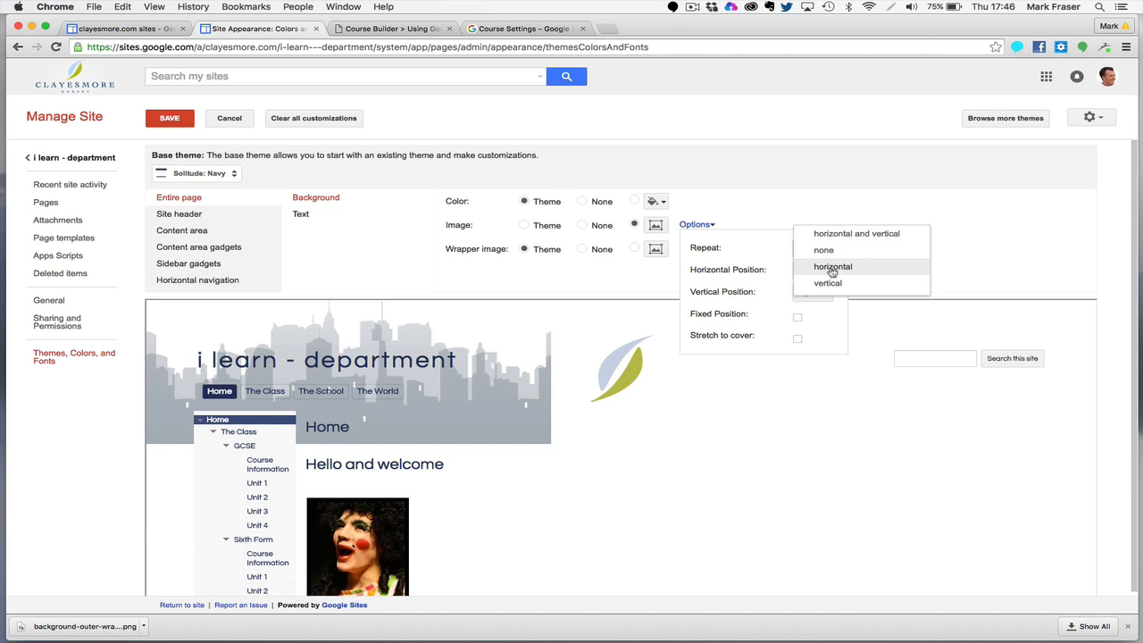
pyautogui.click(830, 267)
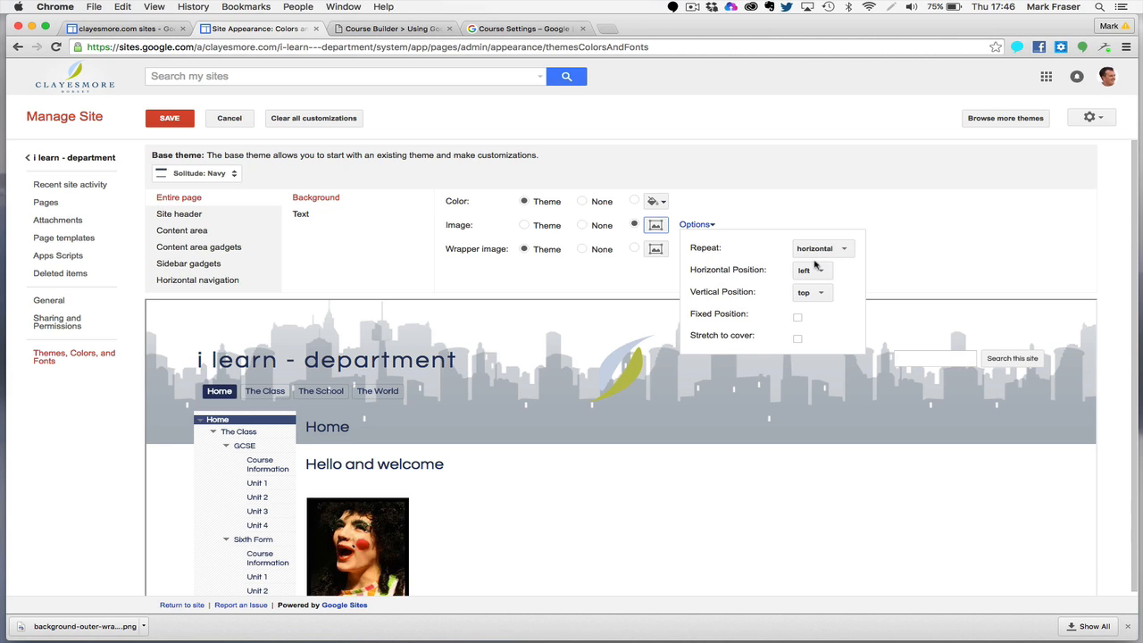
pyautogui.click(844, 250)
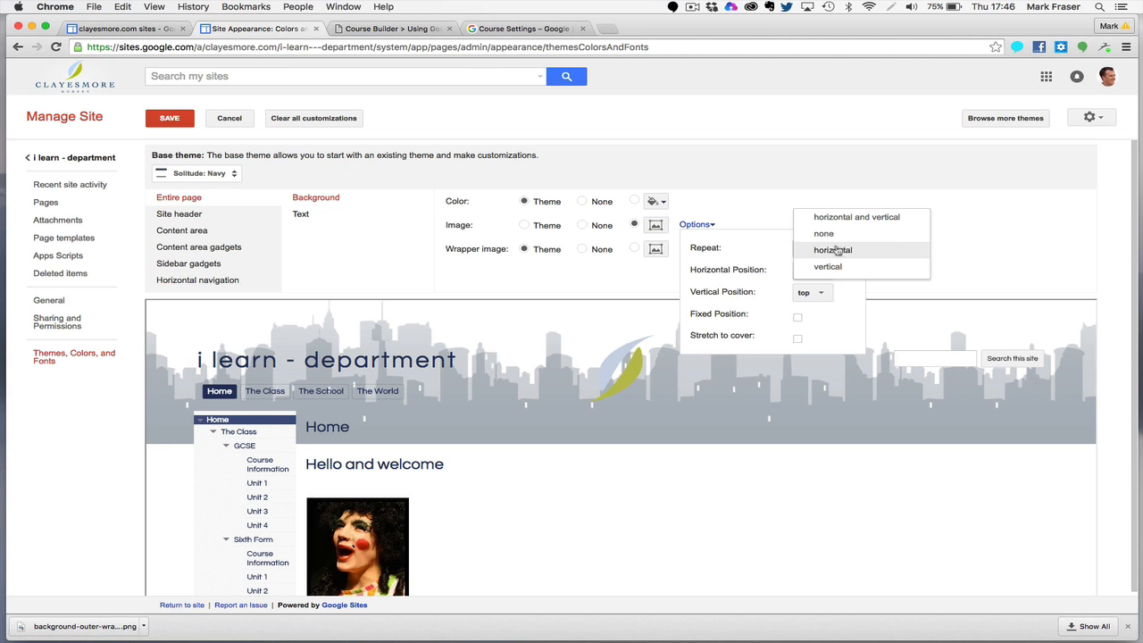
pyautogui.click(842, 235)
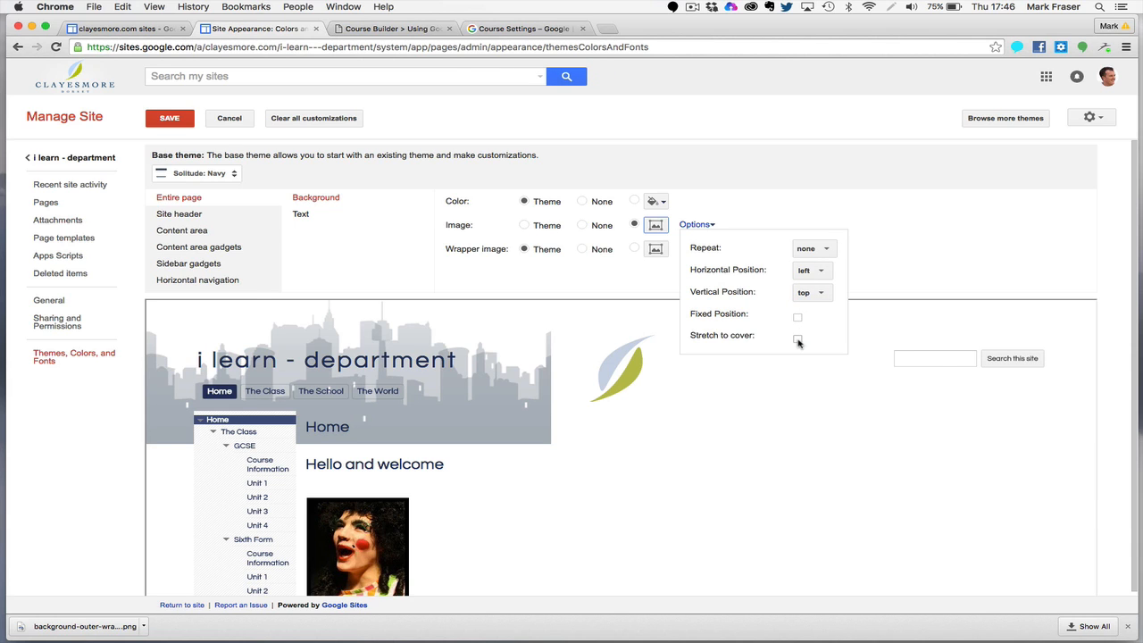
# Enable Stretch to cover for the background image, save the appearance changes, and return to the site.
pyautogui.click(797, 341)
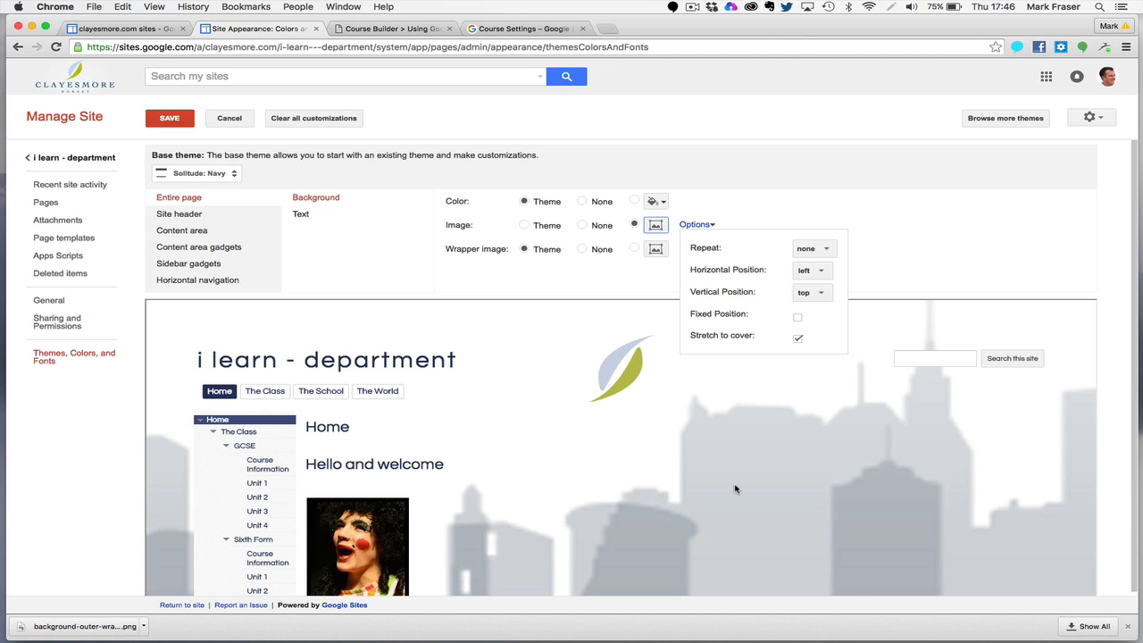
pyautogui.click(162, 122)
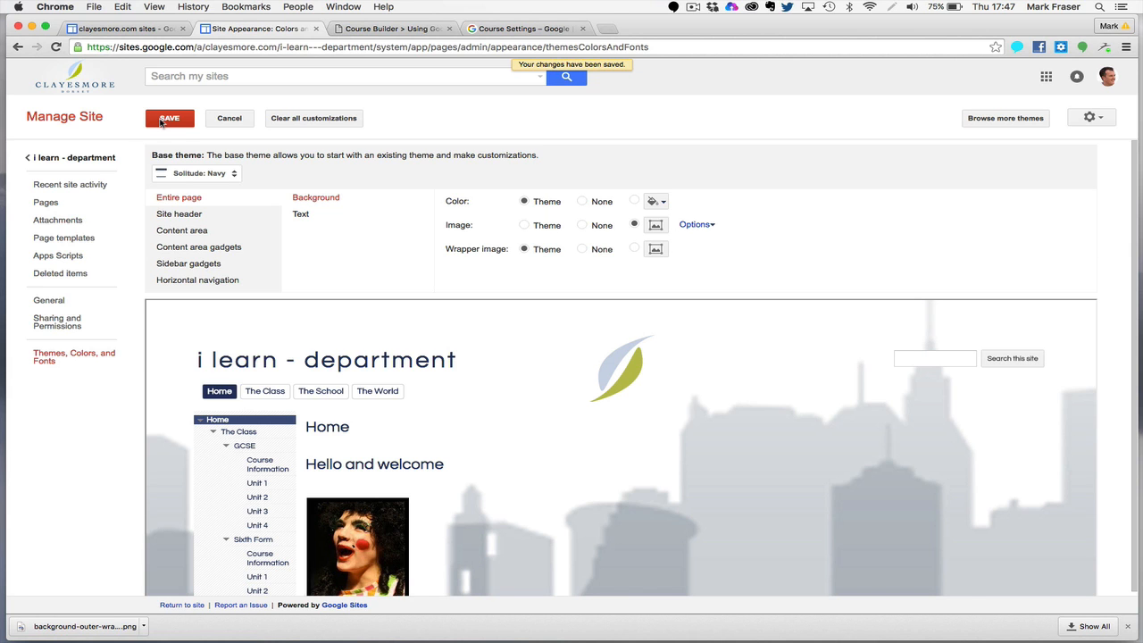
pyautogui.click(90, 159)
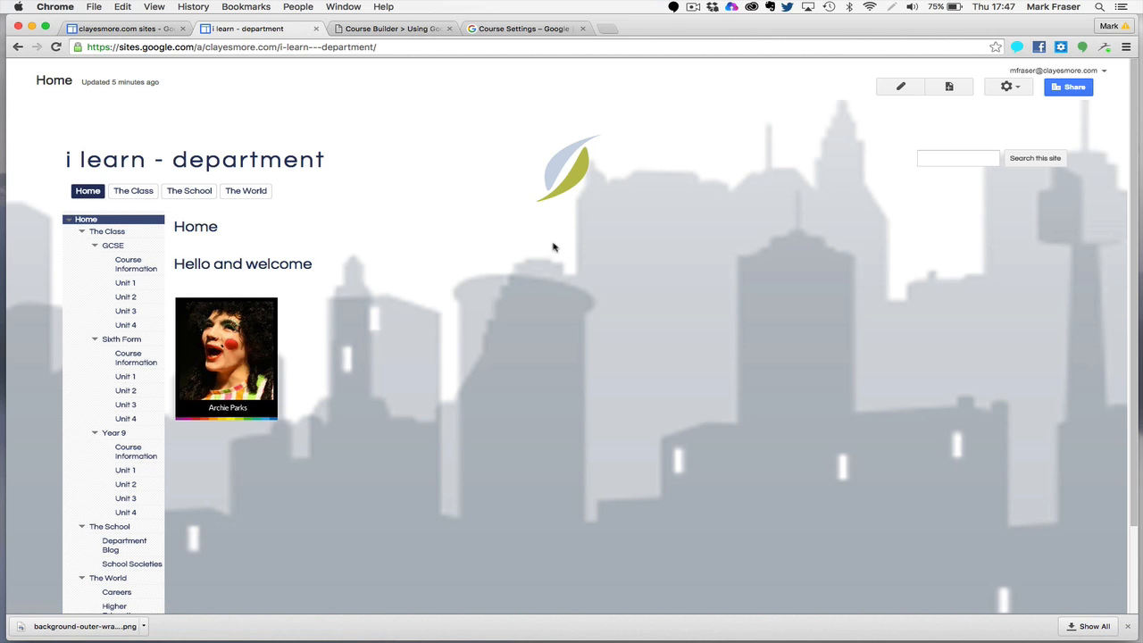
# Edit the Home page and fill many lines beneath the picture with the letter "a" to check how the background scales.
pyautogui.click(903, 87)
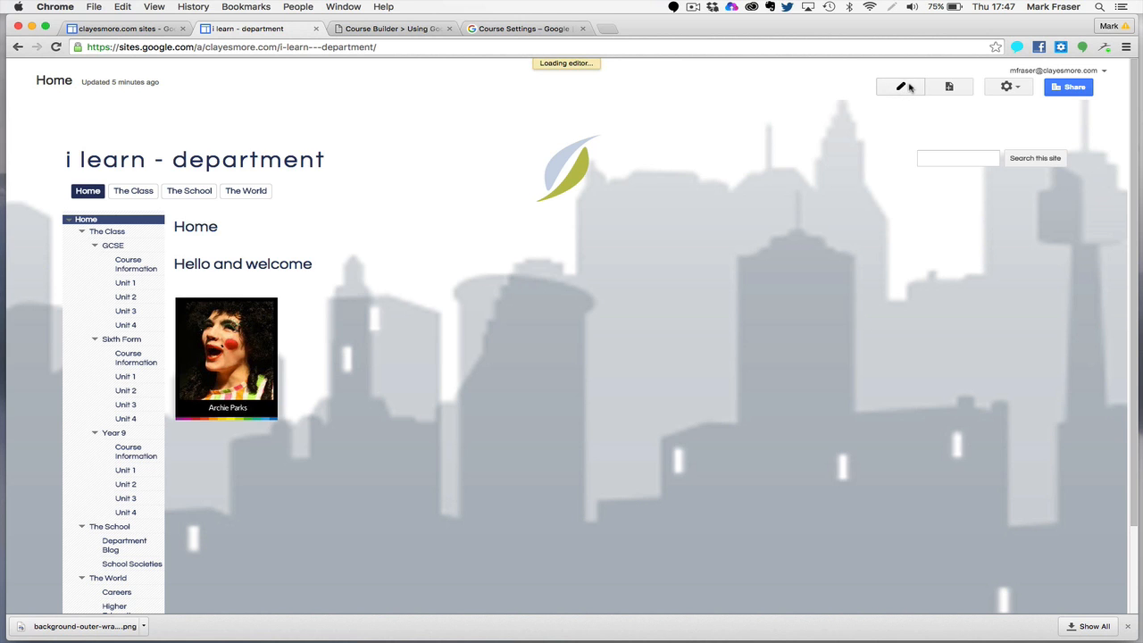
pyautogui.click(198, 496)
pyautogui.write('a a a a a a a a a')
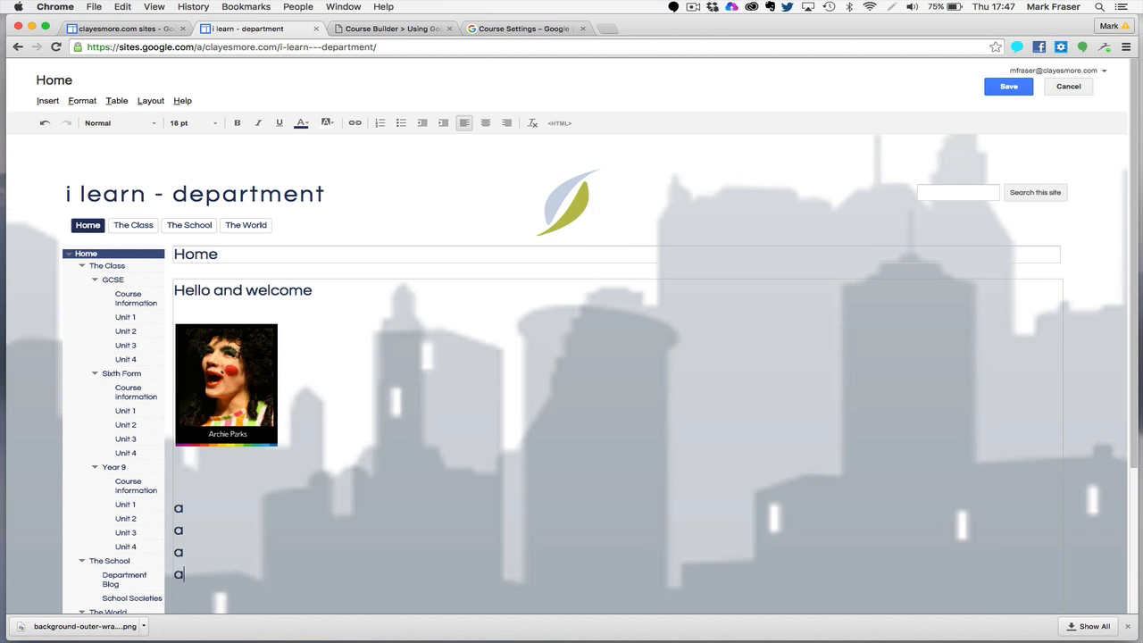
pyautogui.scroll(-3, 198, 497)
pyautogui.write('a a a aa a a a a')
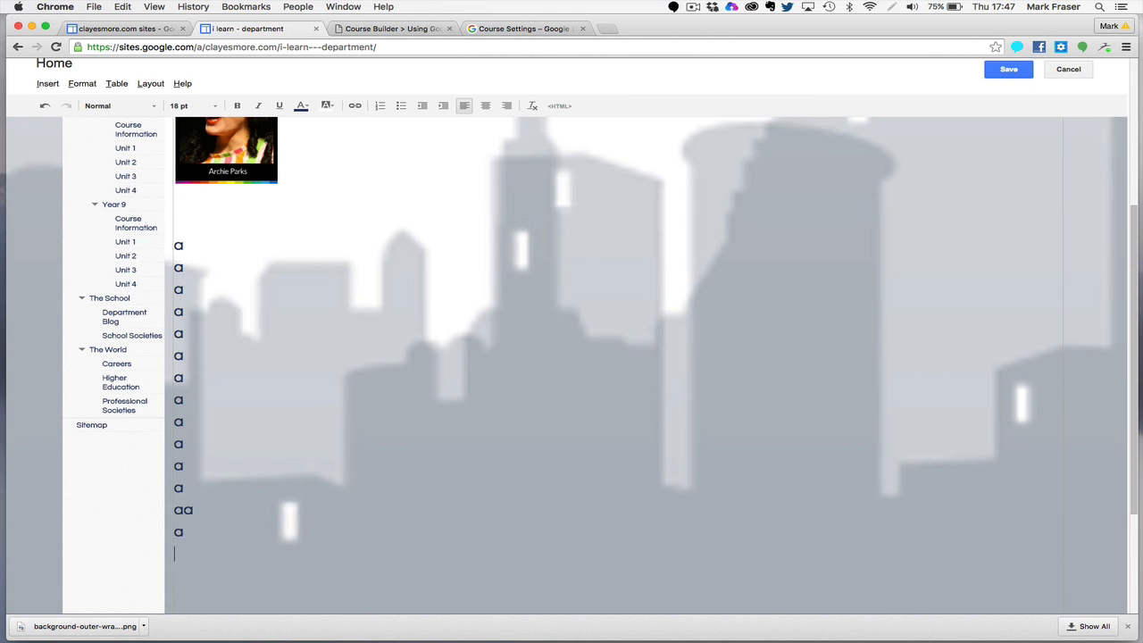
pyautogui.scroll(-3, 625, 357)
pyautogui.scroll(5, 334, 428)
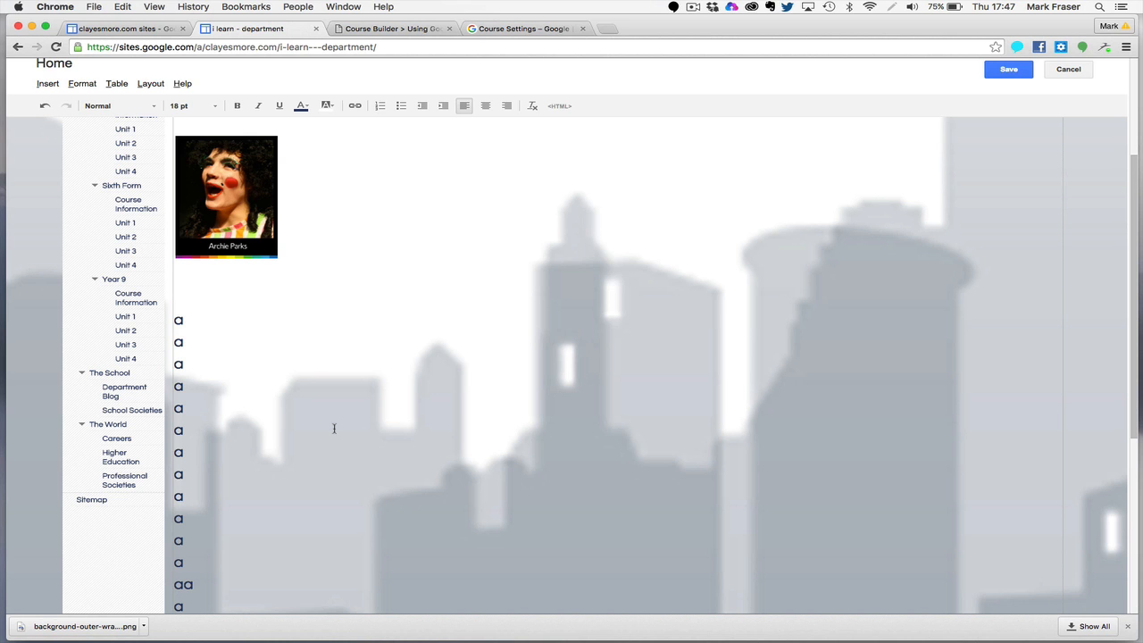
# Delete all the filler "a" lines beneath the picture and save the Home page.
pyautogui.scroll(-3, 232, 480)
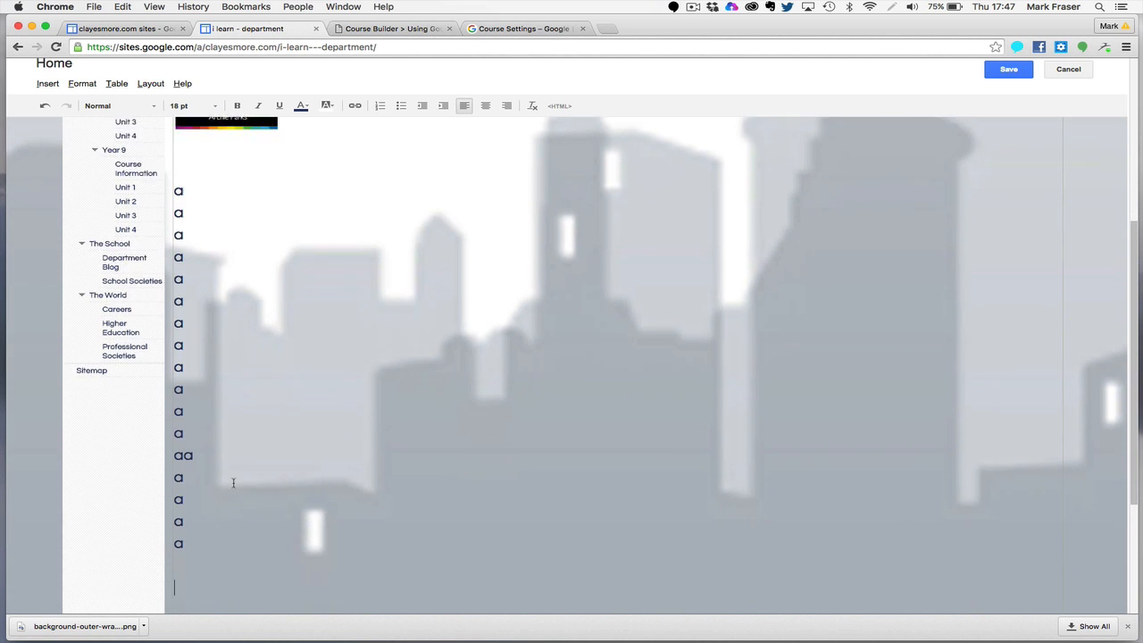
pyautogui.press('BackSpace')
pyautogui.press('BackSpace')
pyautogui.press('BackSpace')
pyautogui.press('BackSpace')
pyautogui.press('BackSpace')
pyautogui.press('BackSpace')
pyautogui.press('BackSpace')
pyautogui.press('BackSpace')
pyautogui.press('BackSpace')
pyautogui.press('BackSpace')
pyautogui.press('BackSpace')
pyautogui.press('BackSpace')
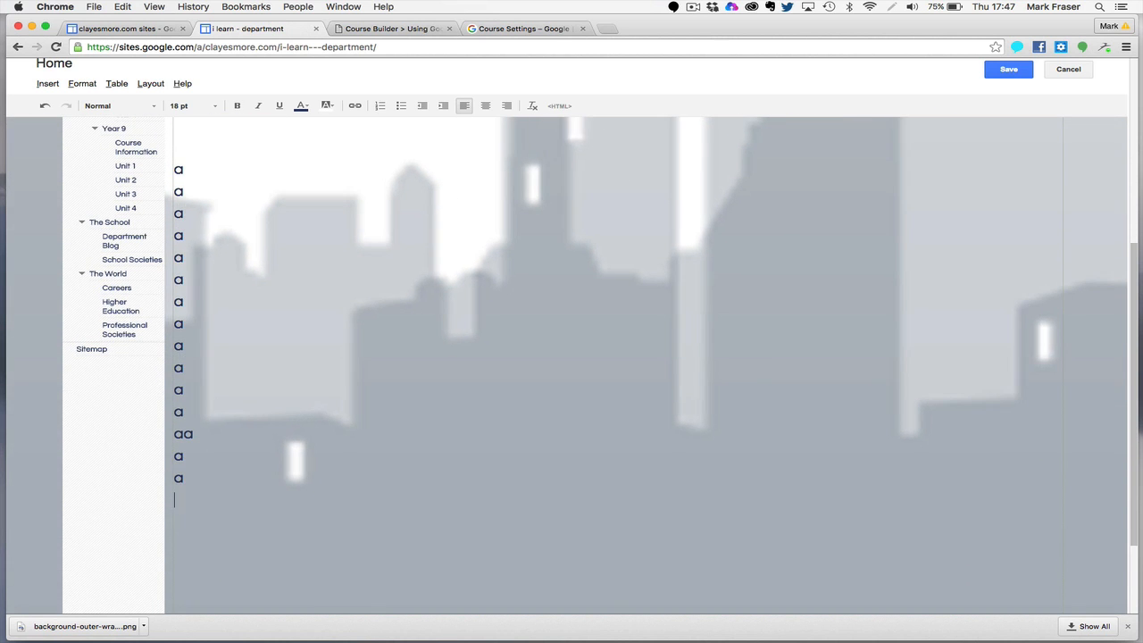
pyautogui.press('BackSpace')
pyautogui.press('BackSpace')
pyautogui.press('BackSpace')
pyautogui.press('BackSpace')
pyautogui.press('BackSpace')
pyautogui.press('BackSpace')
pyautogui.press('BackSpace')
pyautogui.press('BackSpace')
pyautogui.press('BackSpace')
pyautogui.press('BackSpace')
pyautogui.press('BackSpace')
pyautogui.press('BackSpace')
pyautogui.press('BackSpace')
pyautogui.press('BackSpace')
pyautogui.press('BackSpace')
pyautogui.press('BackSpace')
pyautogui.press('BackSpace')
pyautogui.press('BackSpace')
pyautogui.press('BackSpace')
pyautogui.press('BackSpace')
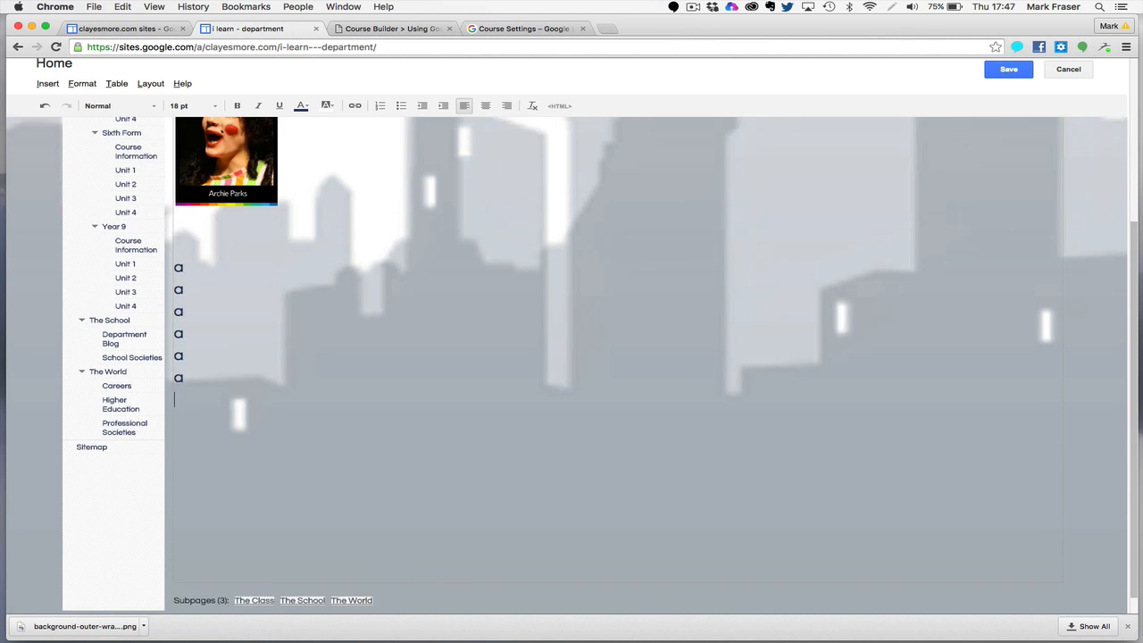
pyautogui.press('BackSpace')
pyautogui.press('BackSpace')
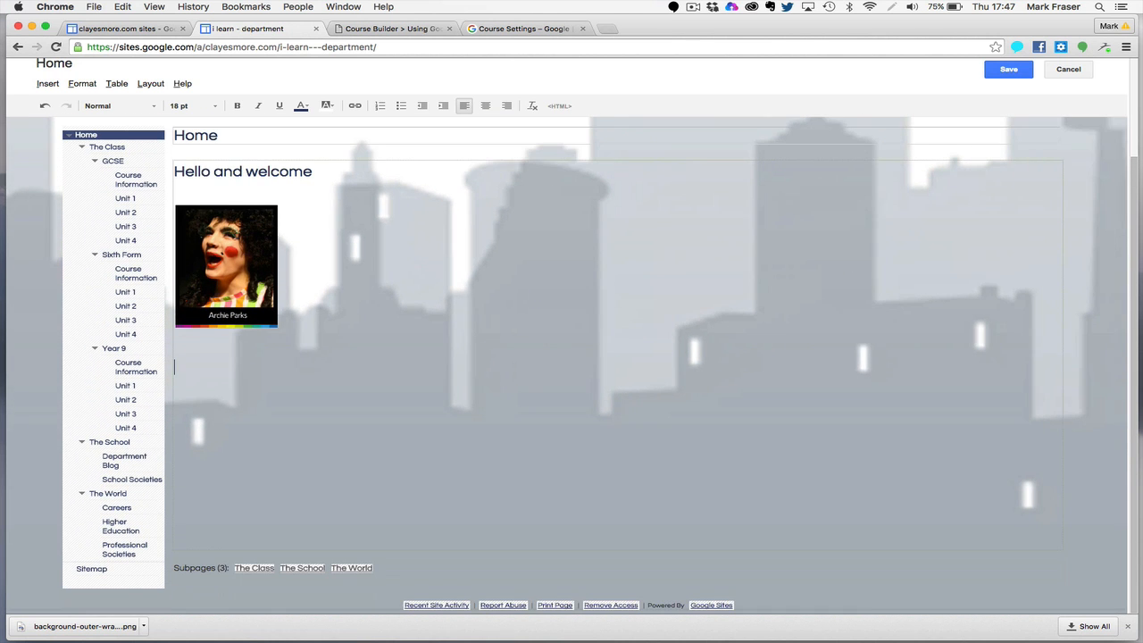
pyautogui.scroll(3, 431, 410)
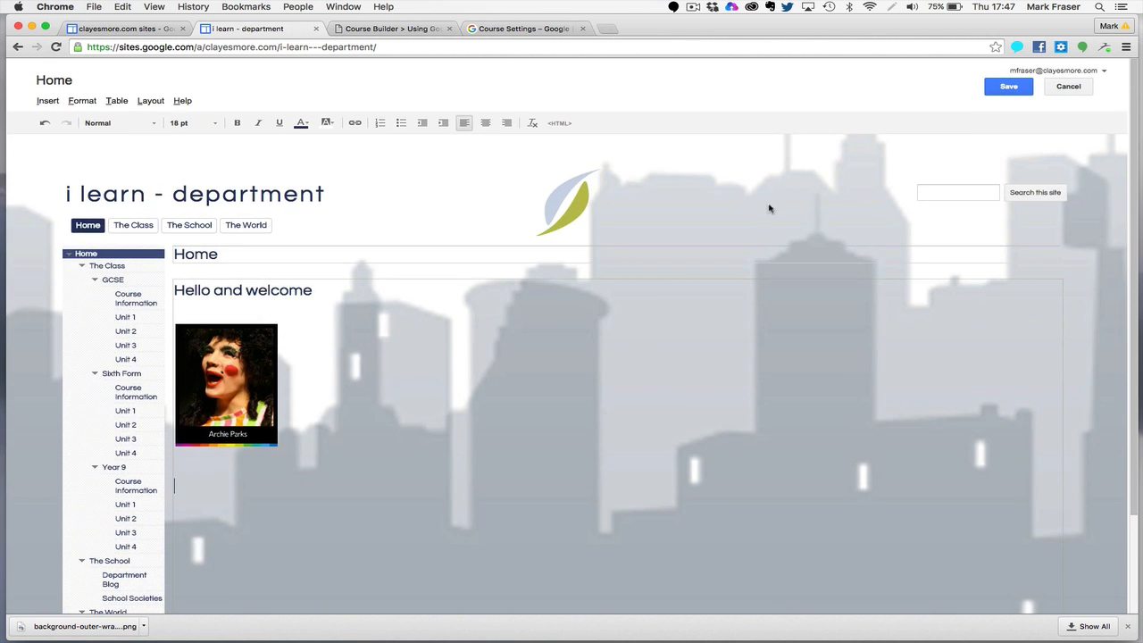
pyautogui.click(992, 89)
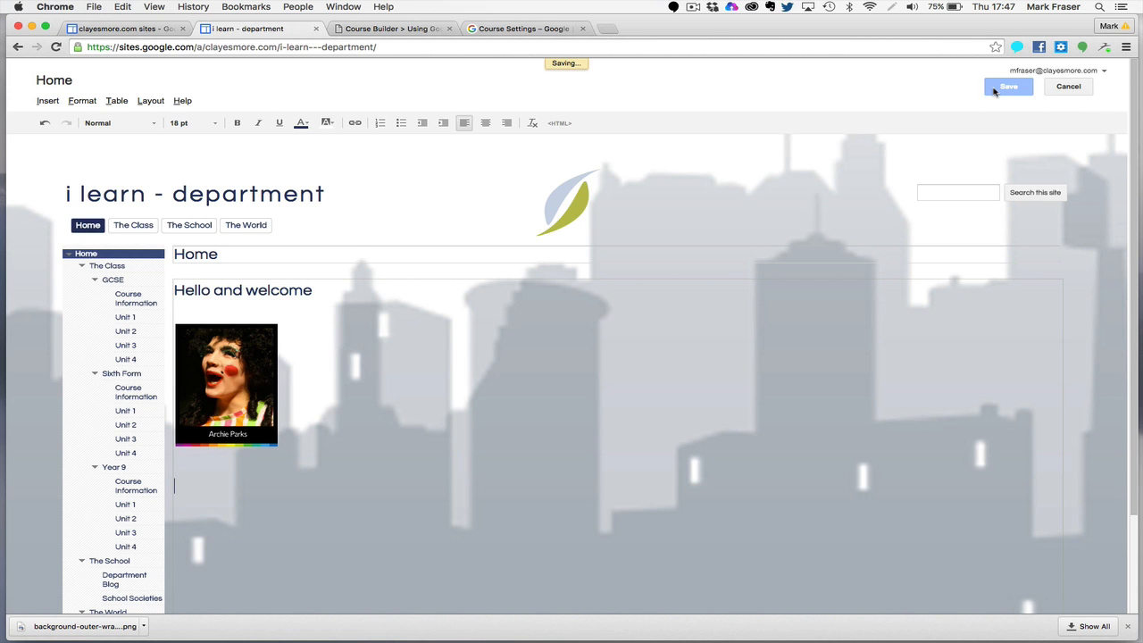
# Go back to the site's Themes, Colors, and Fonts settings from the Home page.
pyautogui.click(1014, 86)
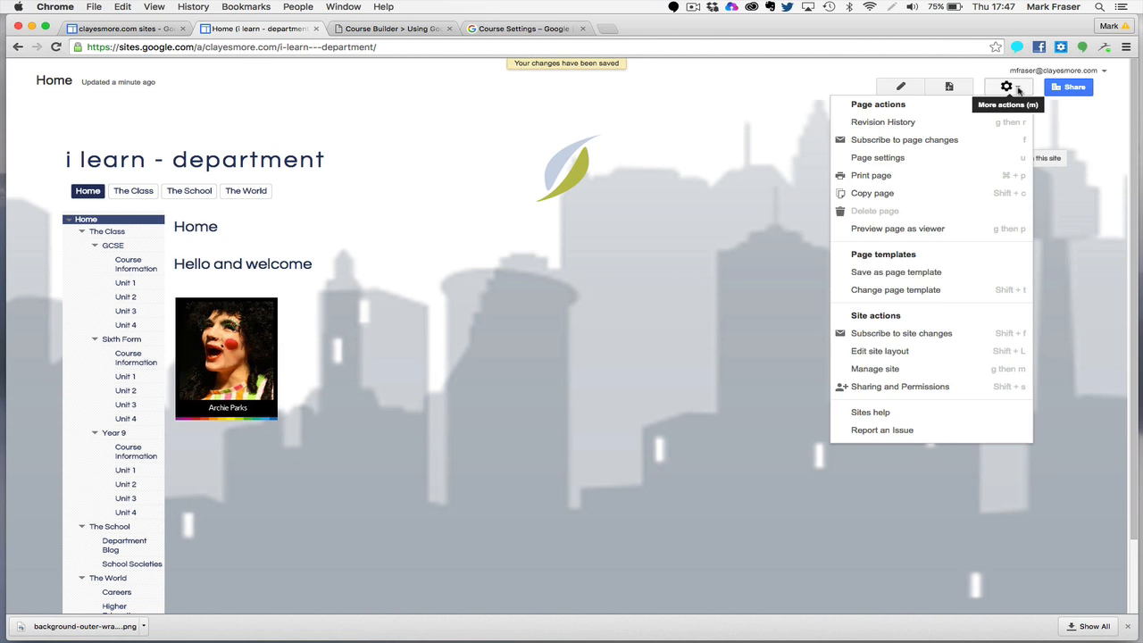
pyautogui.click(923, 375)
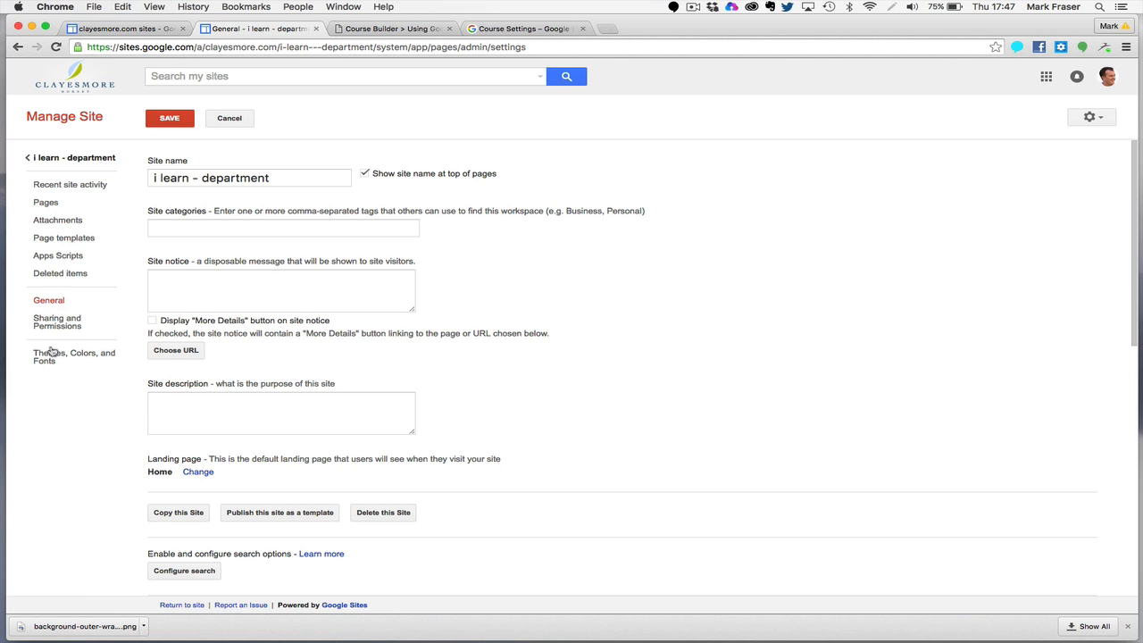
pyautogui.click(60, 361)
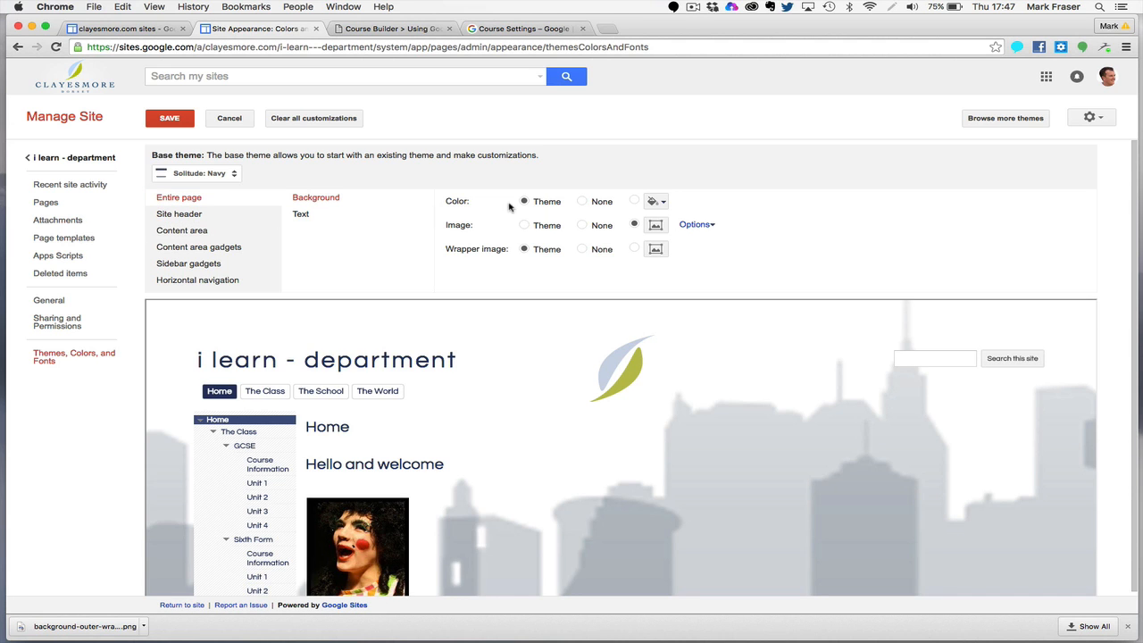
# Enable Fixed Position for the entire page's background image, save the changes, and return to the site.
pyautogui.click(702, 225)
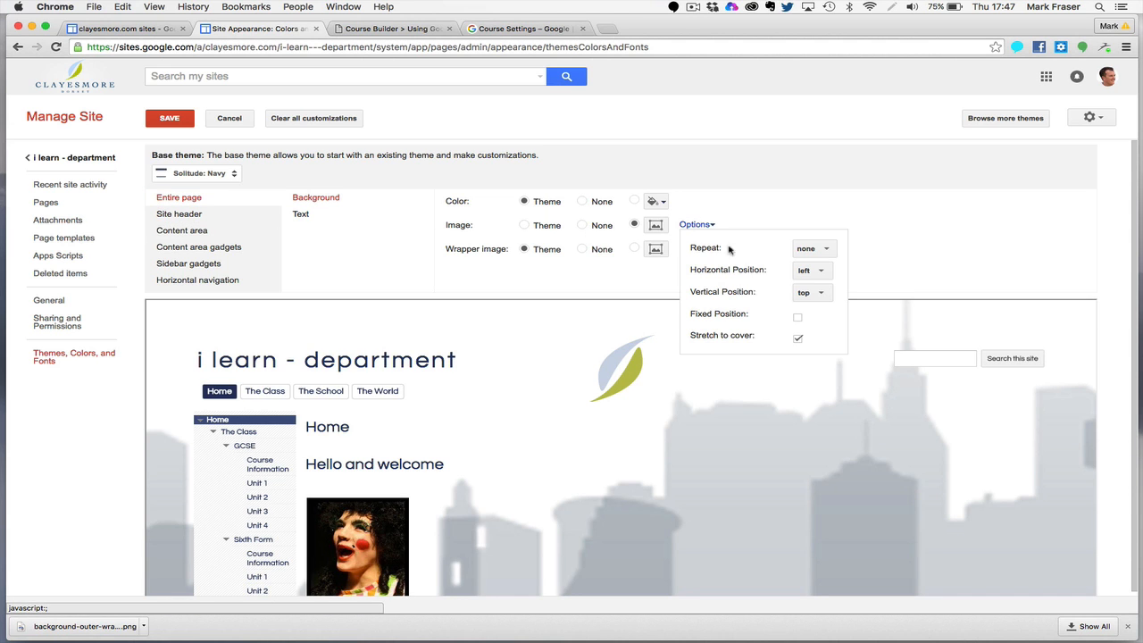
pyautogui.click(799, 318)
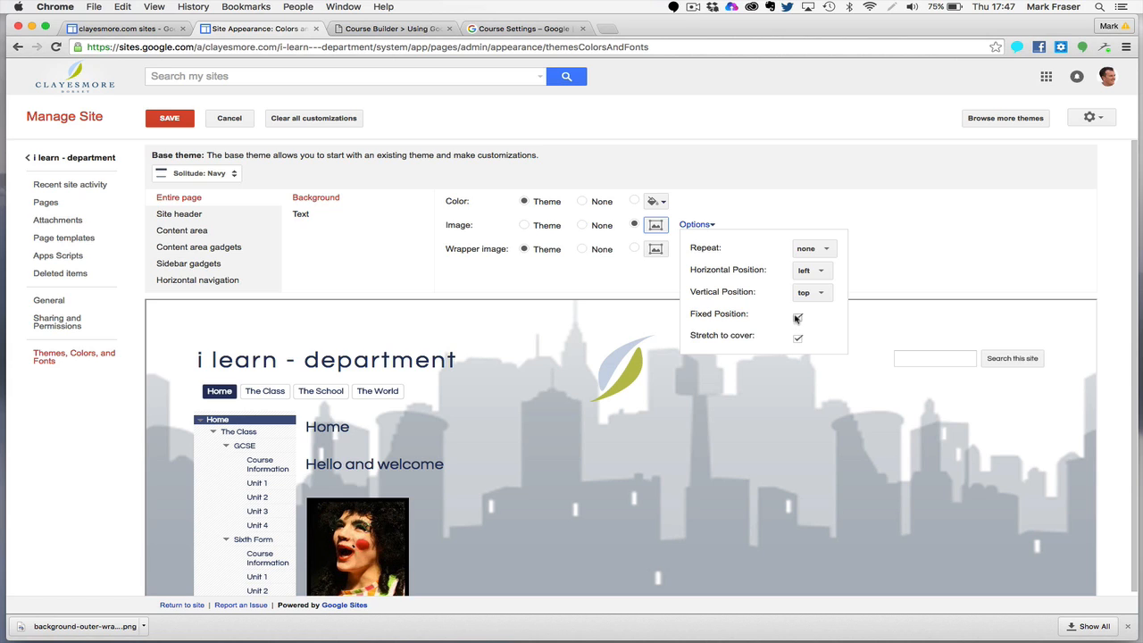
pyautogui.click(170, 119)
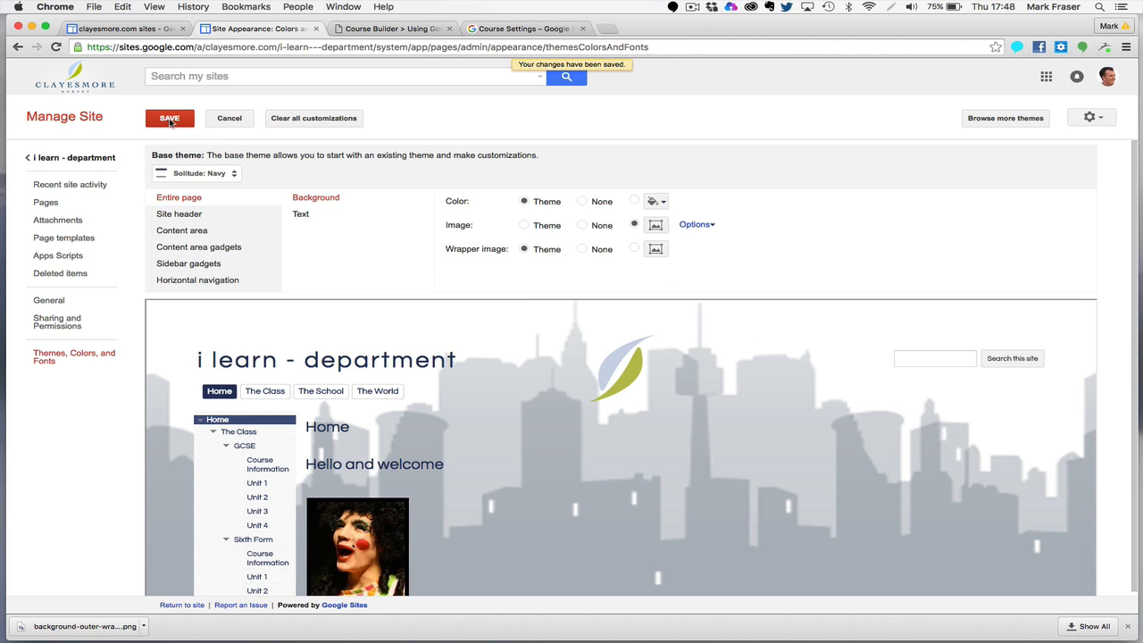
pyautogui.click(90, 161)
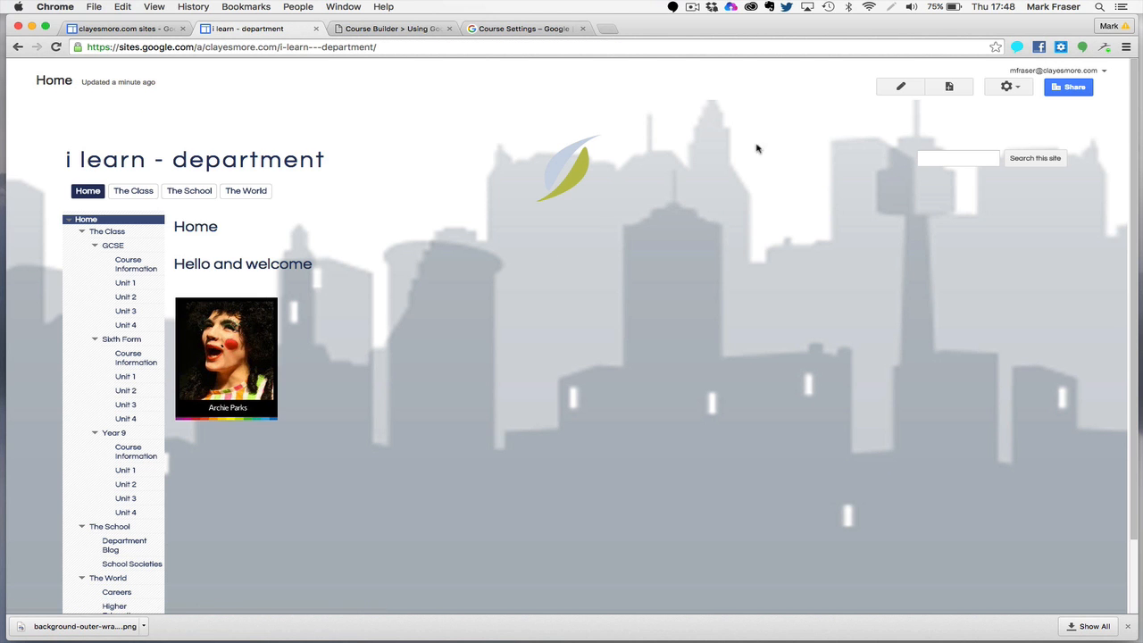
# Edit the Home page and add a long run of filler lines beneath the picture, "sd" followed by many lines of "s".
pyautogui.click(900, 85)
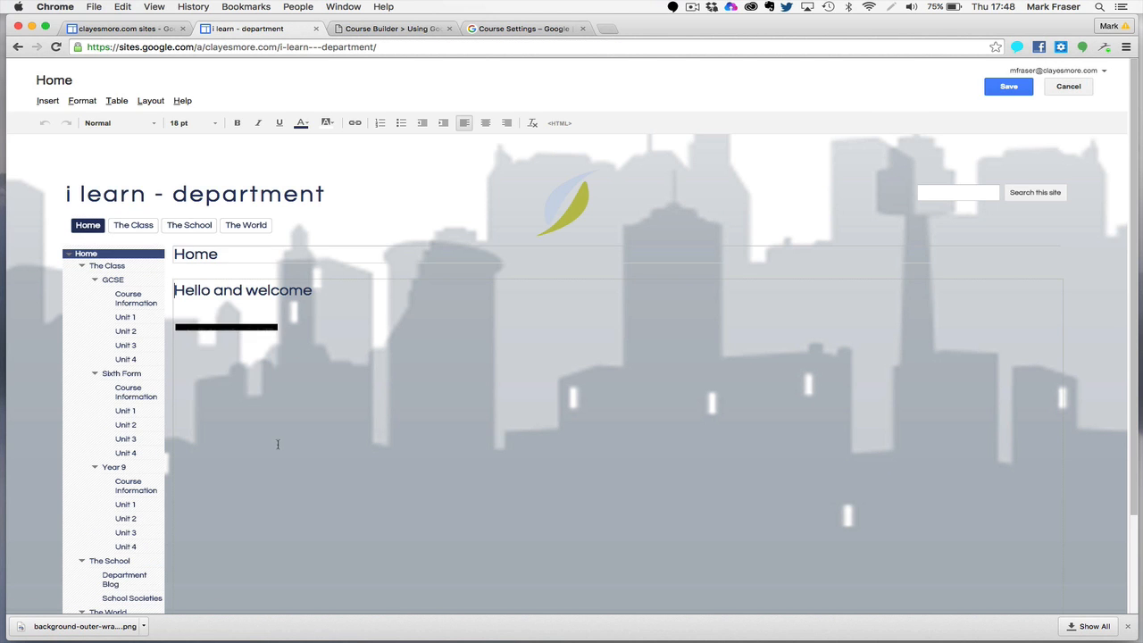
pyautogui.click(188, 483)
pyautogui.write('sd s s s s s s ss ')
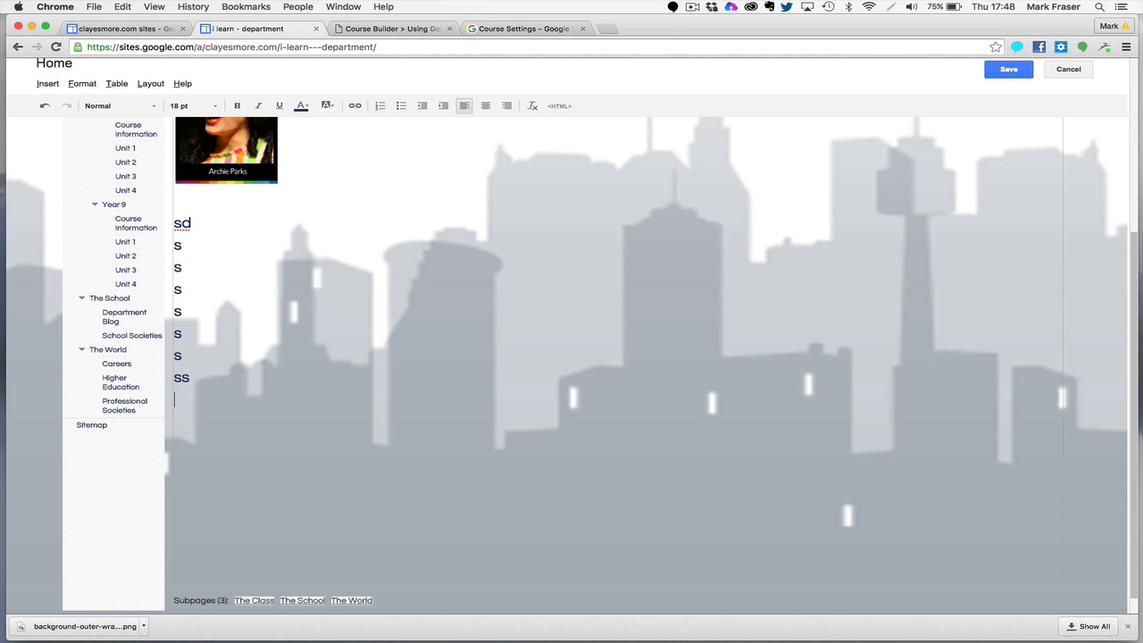
pyautogui.write('s s s s s s s s s')
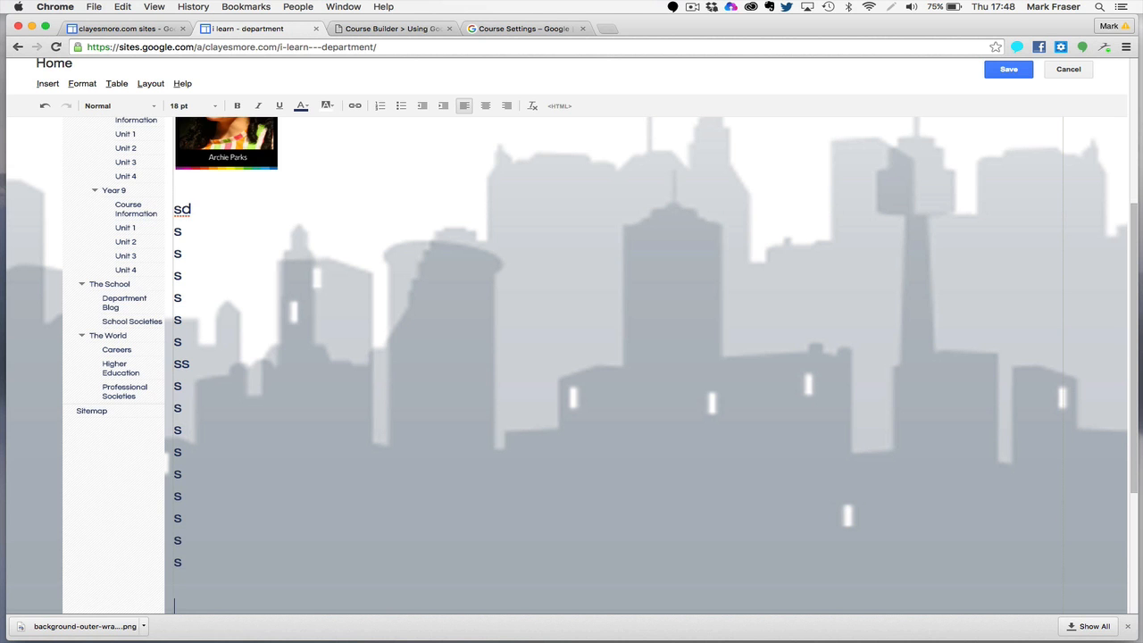
# Examine how the background image behaves relative to the content along the full length of the Home page.
pyautogui.scroll(10, 339, 396)
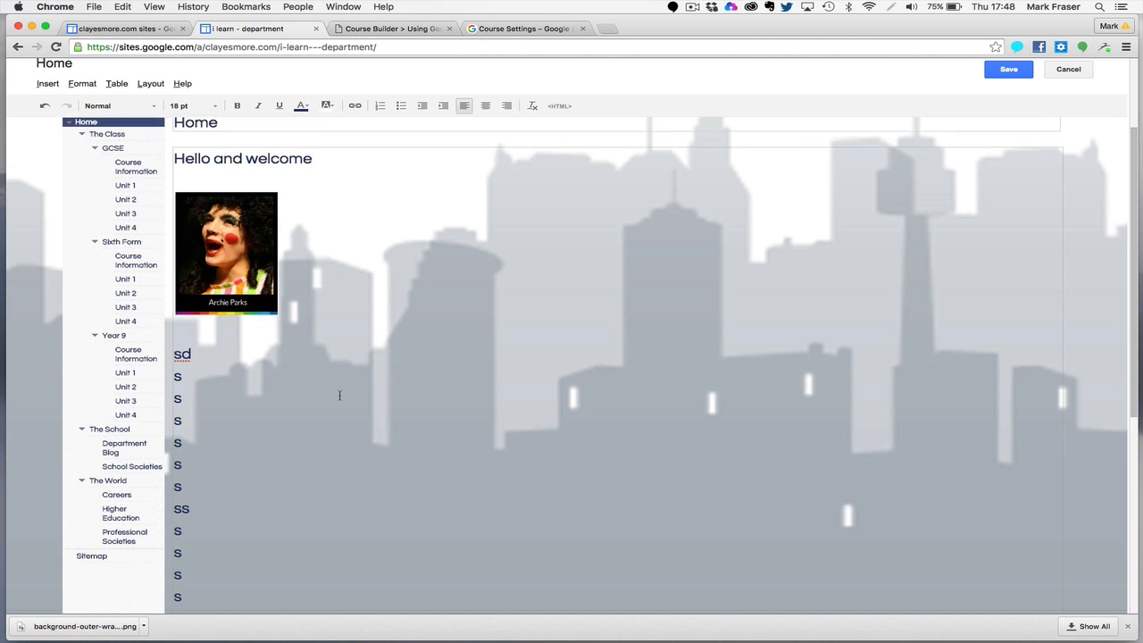
pyautogui.scroll(-10, 340, 395)
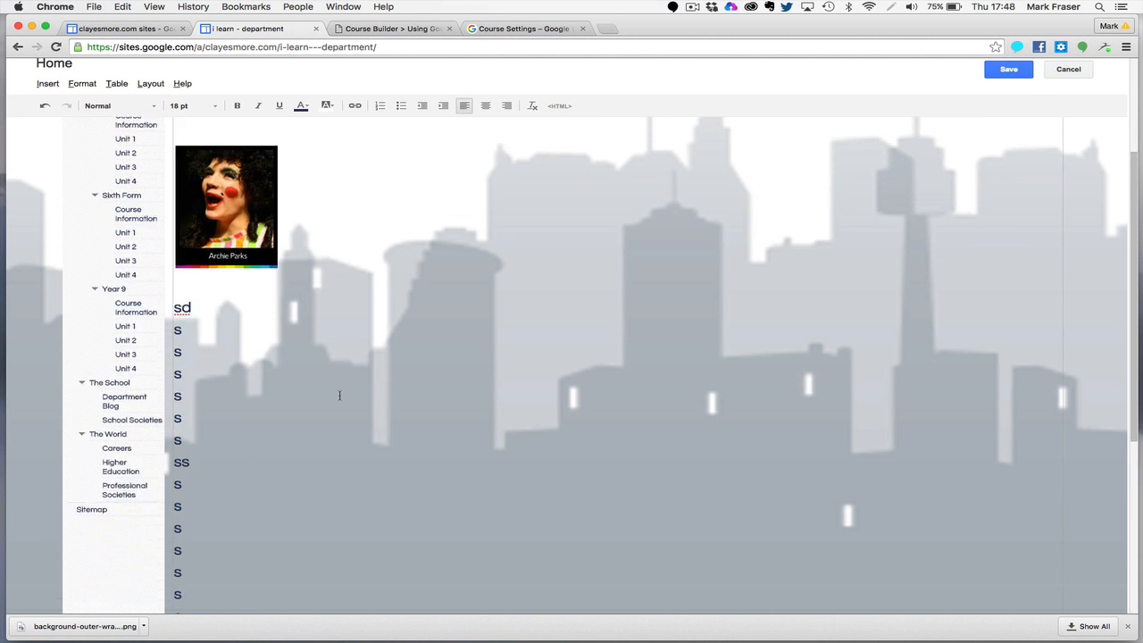
pyautogui.scroll(10, 340, 396)
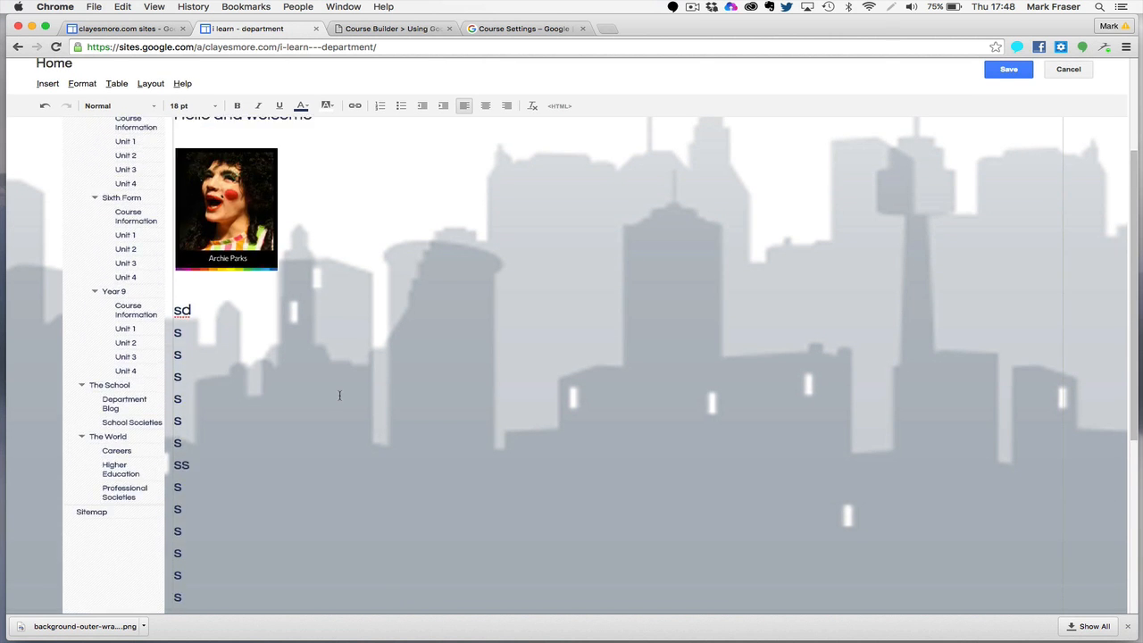
pyautogui.scroll(-5, 340, 396)
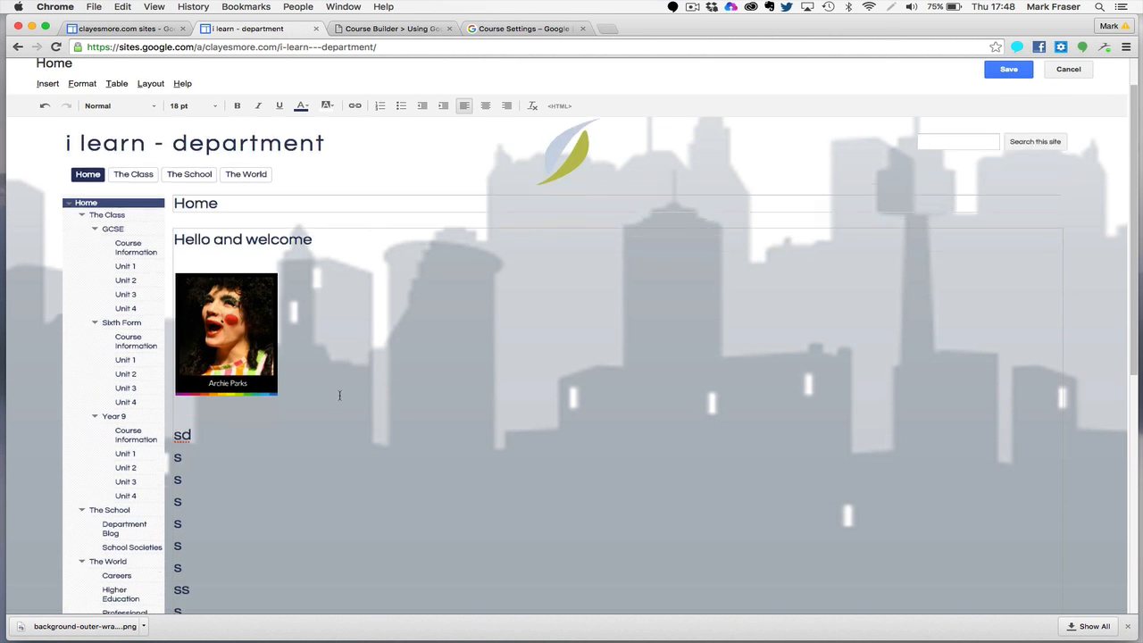
pyautogui.scroll(5, 339, 395)
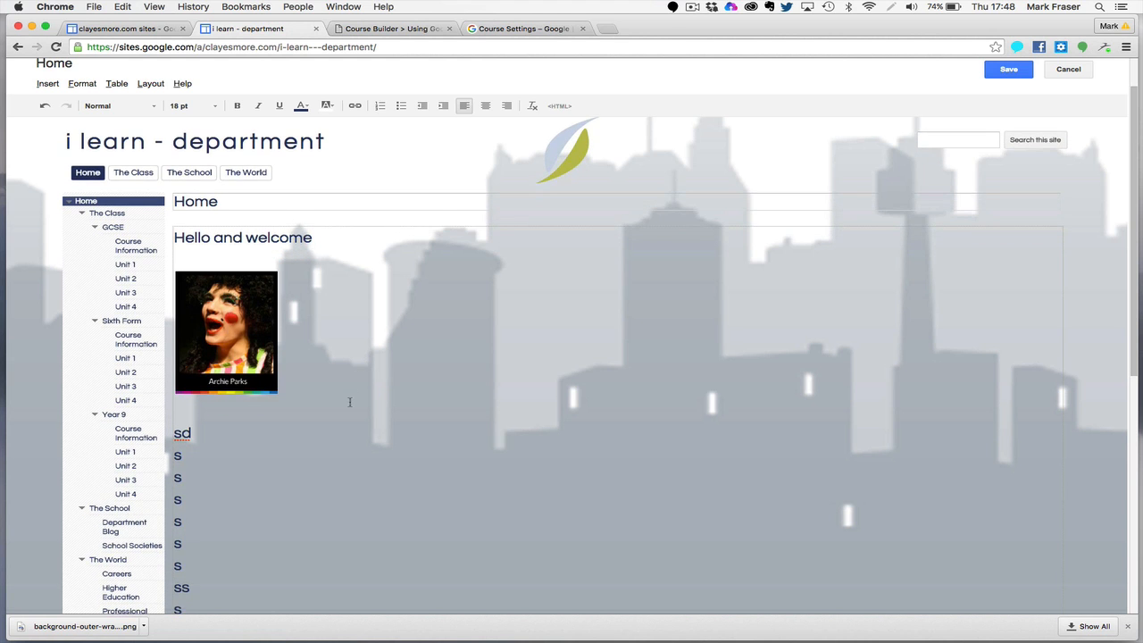
pyautogui.scroll(2, 350, 402)
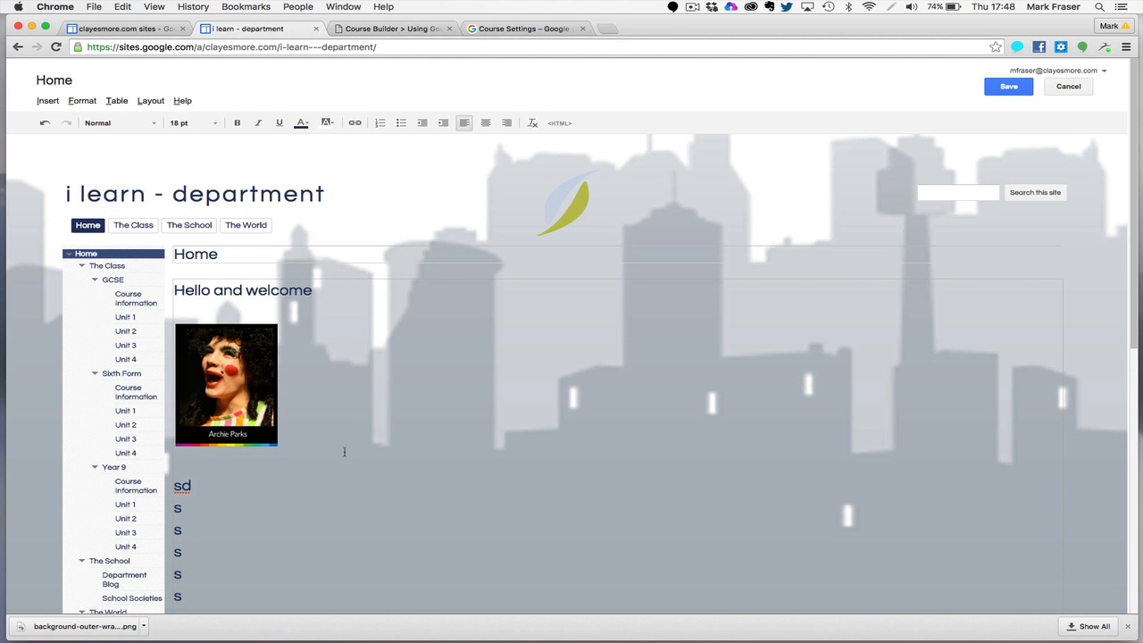